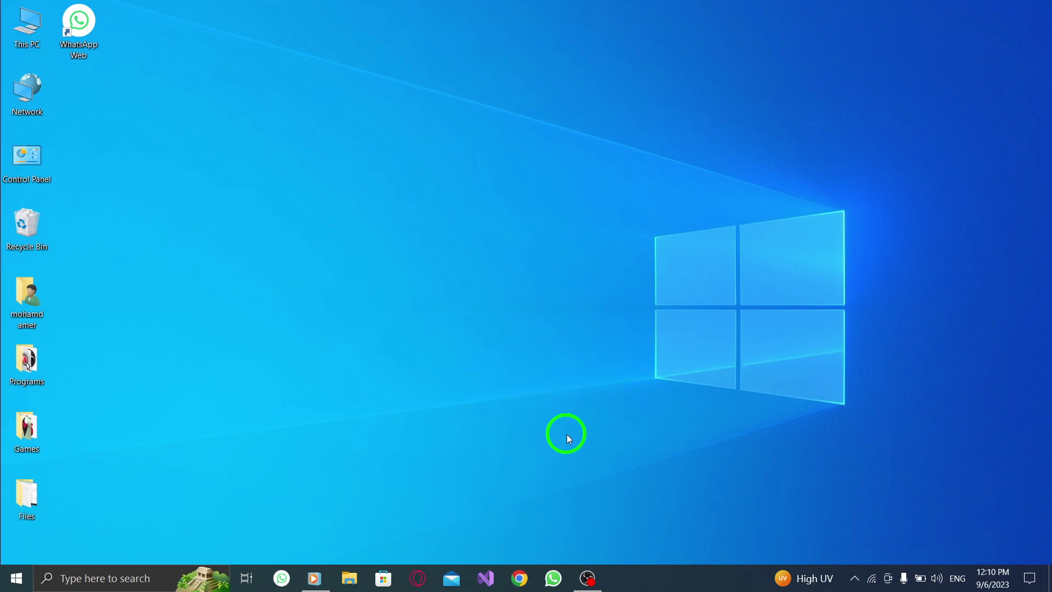
Step: Launch WhatsApp from the taskbar and open the Ameroo chat
left_click(553, 578)
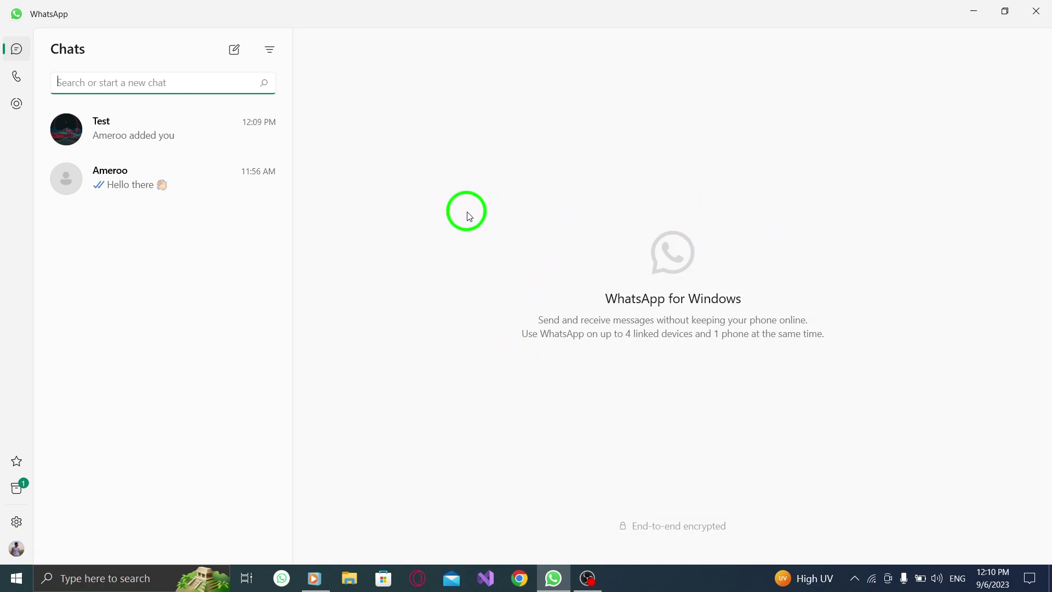
left_click(114, 179)
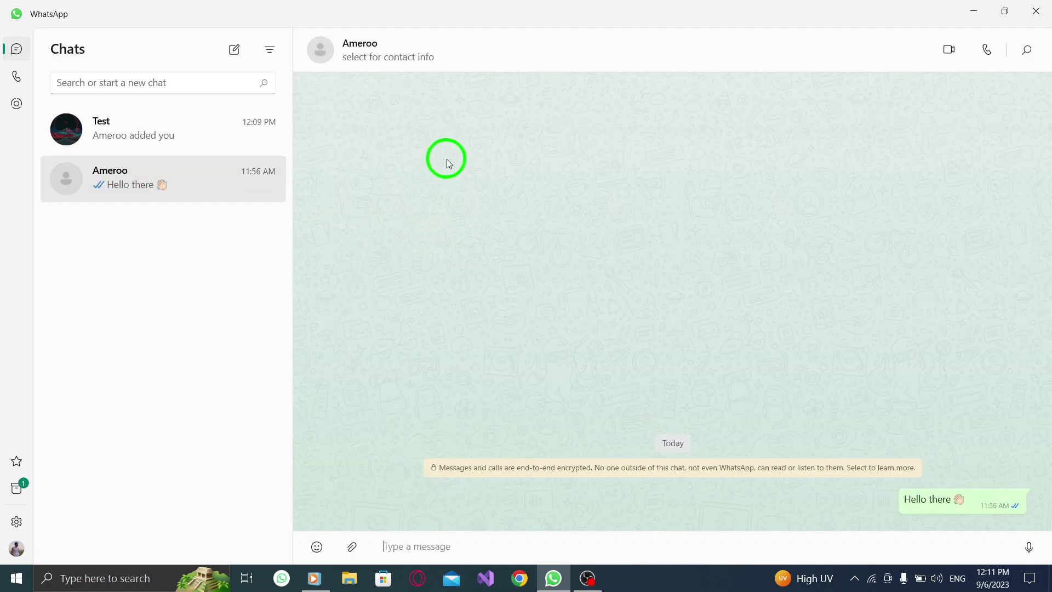
Step: Open Ameroo's contact info panel from the chat header
left_click(356, 56)
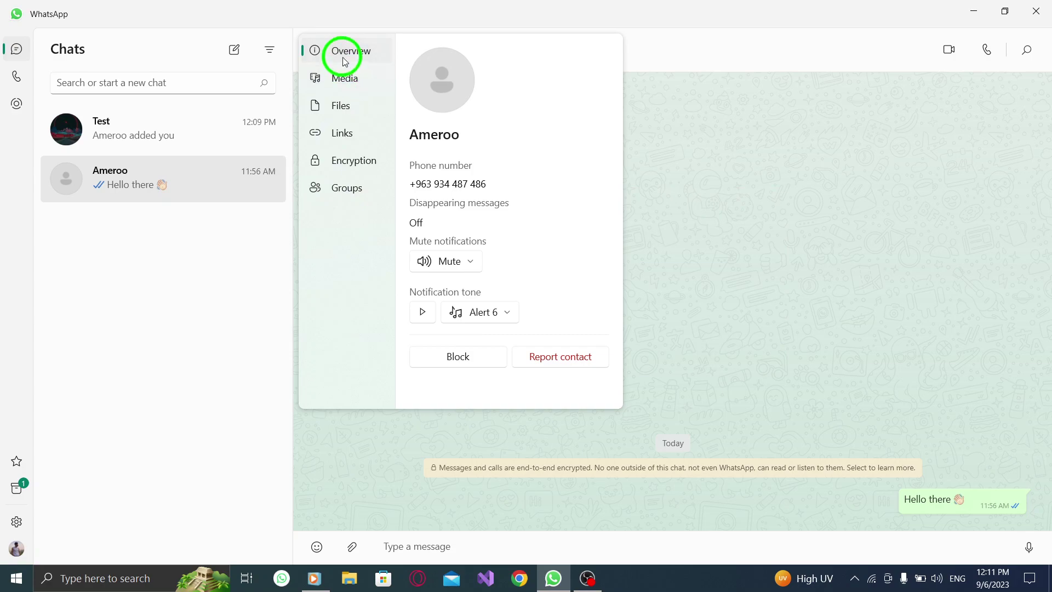
Step: Show the groups in common with Ameroo in the Groups tab
left_click(350, 192)
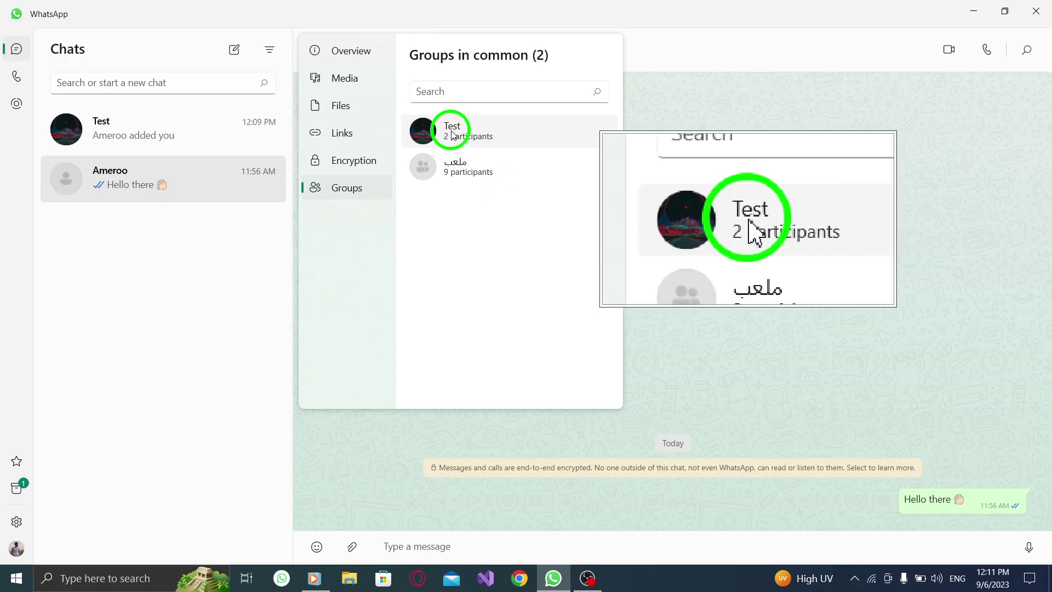
Step: Open the 'Test' group from Ameroo's groups in common
left_click(451, 133)
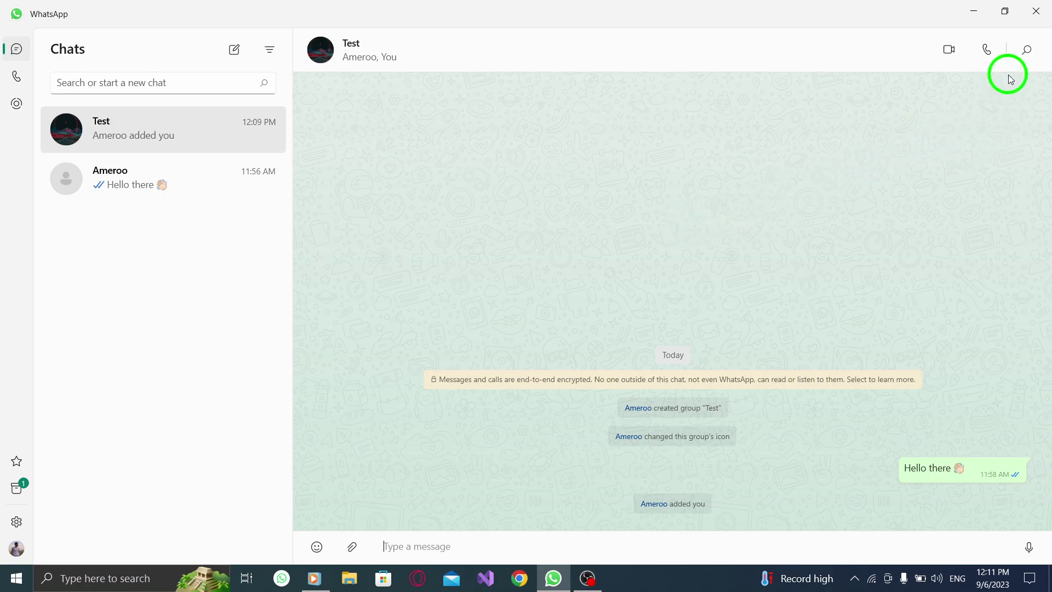
Step: Close the WhatsApp window to return to the desktop
left_click(1037, 17)
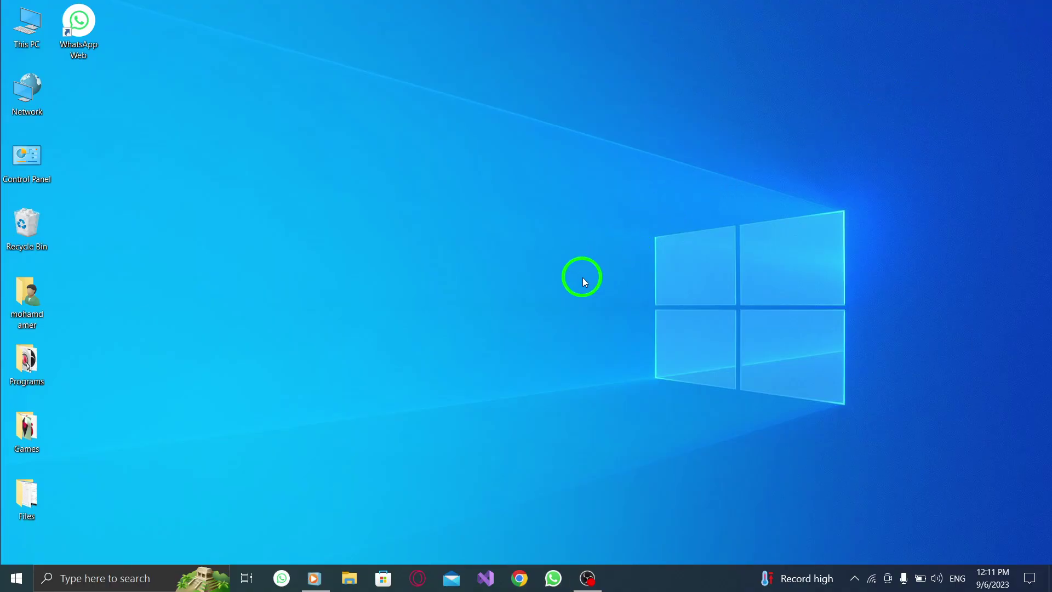